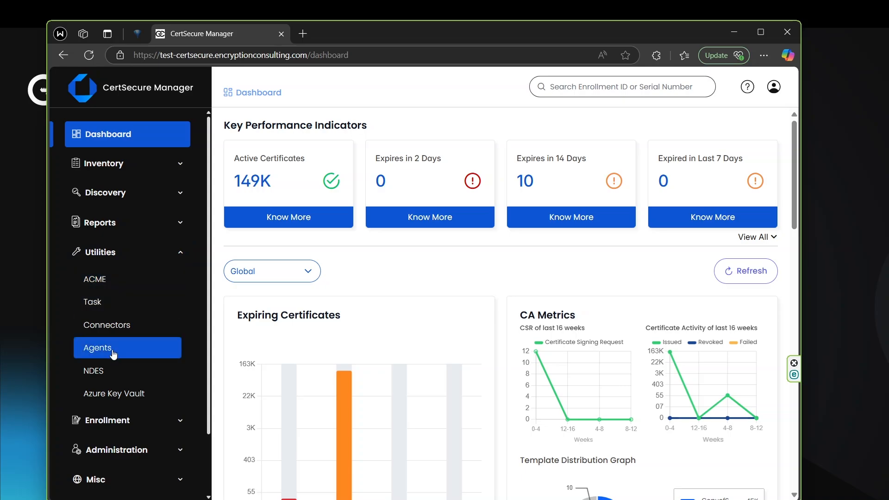
- Open the renewal agent download page and download the F5 renewal agent
click(385, 264)
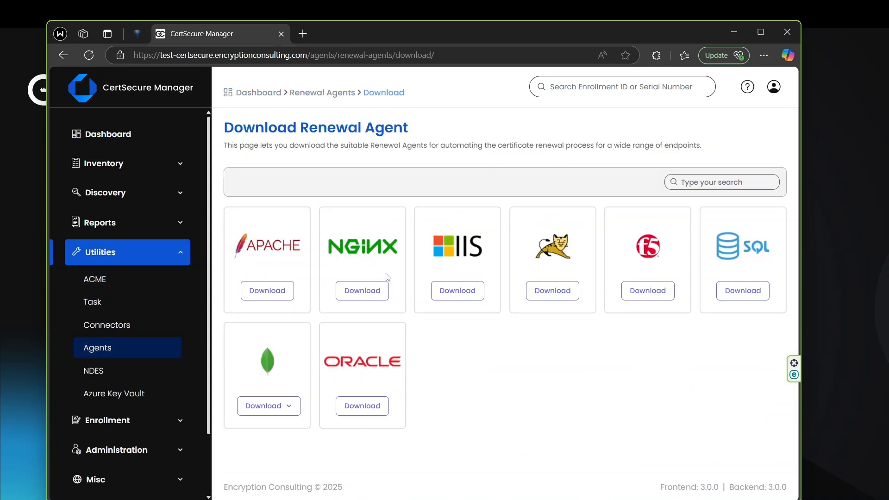
click(648, 290)
- Switch to the 192.168.1.245 remote desktop session and extract the f5-win-svc-exe archive to C:\f5-win-svc-exe
key(alt+Tab)
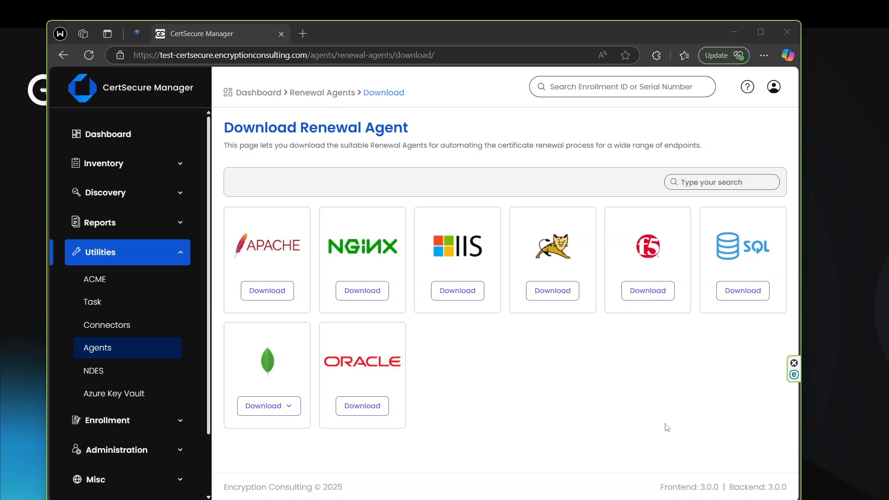
click(653, 493)
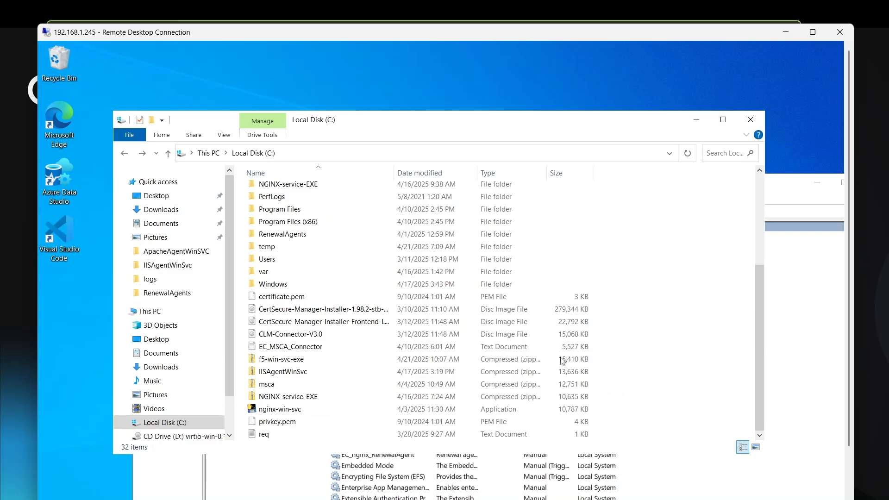
double_click(583, 35)
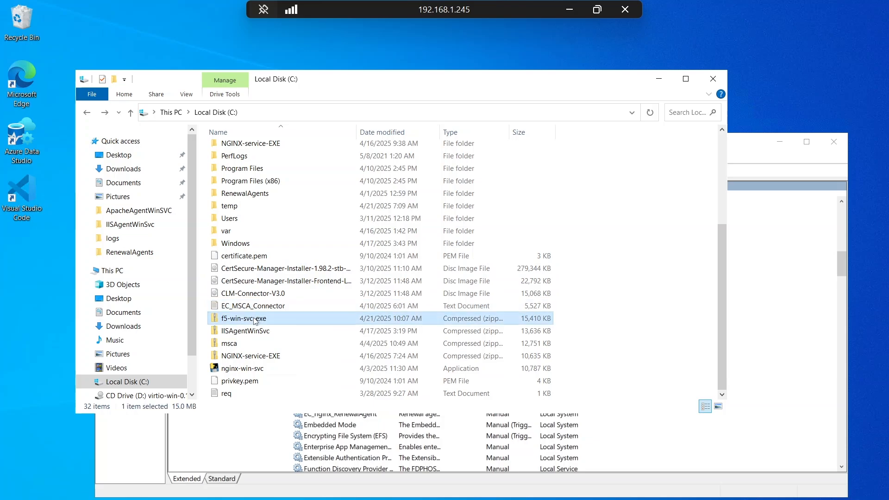
right_click(254, 319)
click(158, 150)
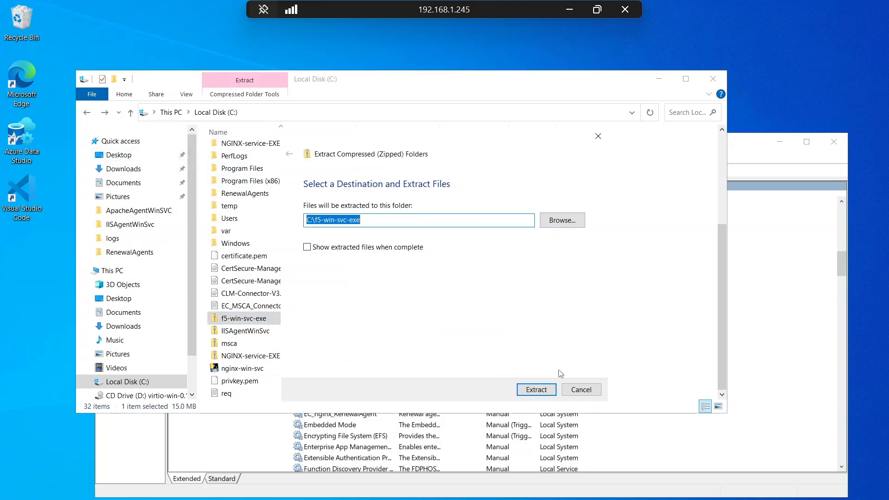
click(536, 390)
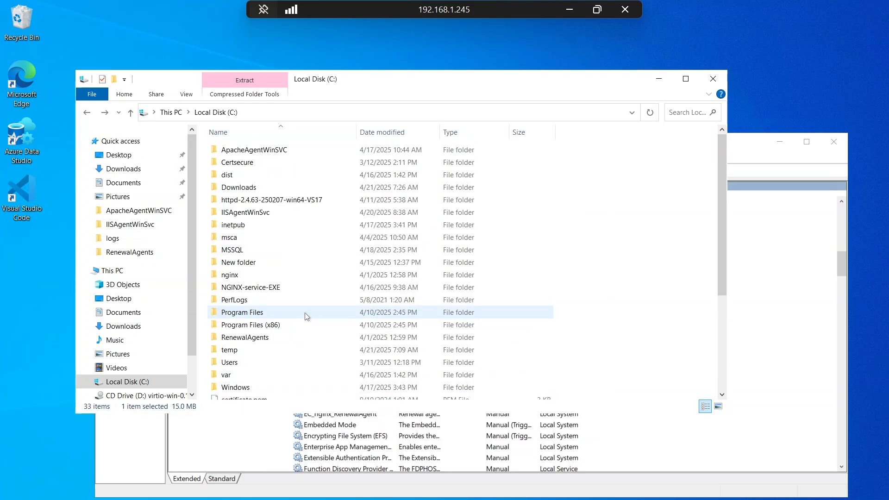
click(652, 305)
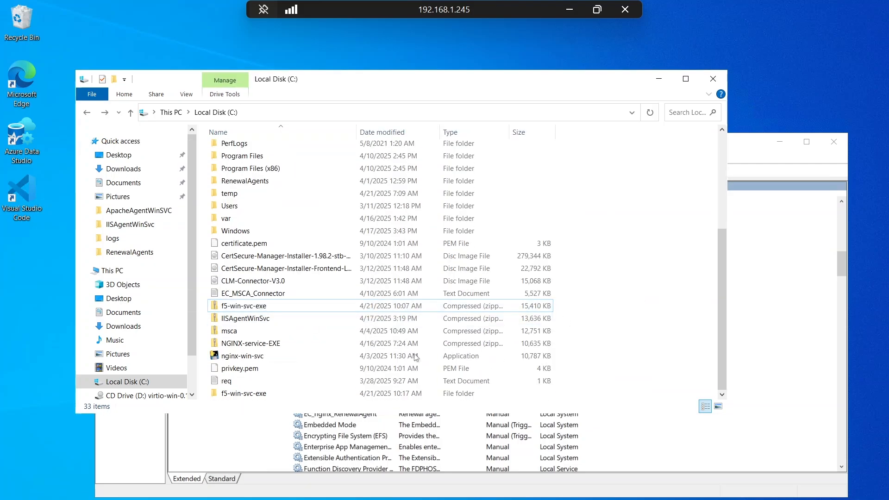
- Open the conf file in the extracted inner f5-win-svc-exe folder and set NAME to F5_AgentTest009
click(254, 395)
double_click(254, 395)
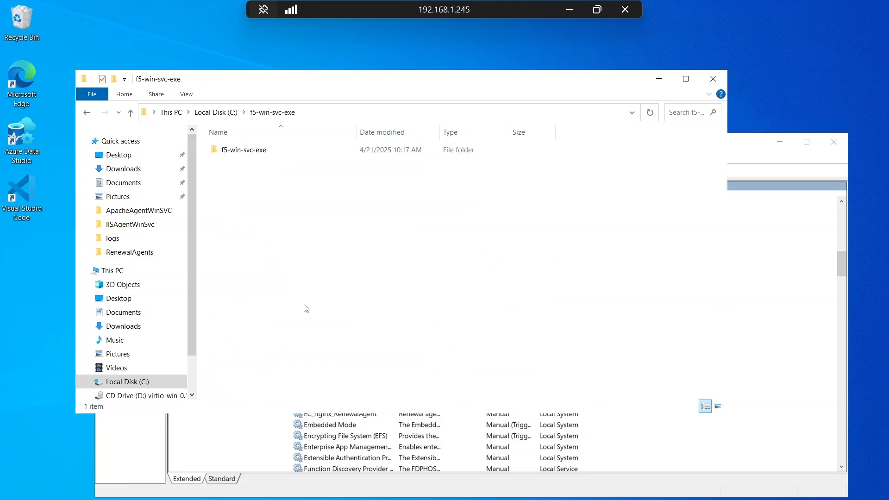
double_click(222, 150)
double_click(247, 152)
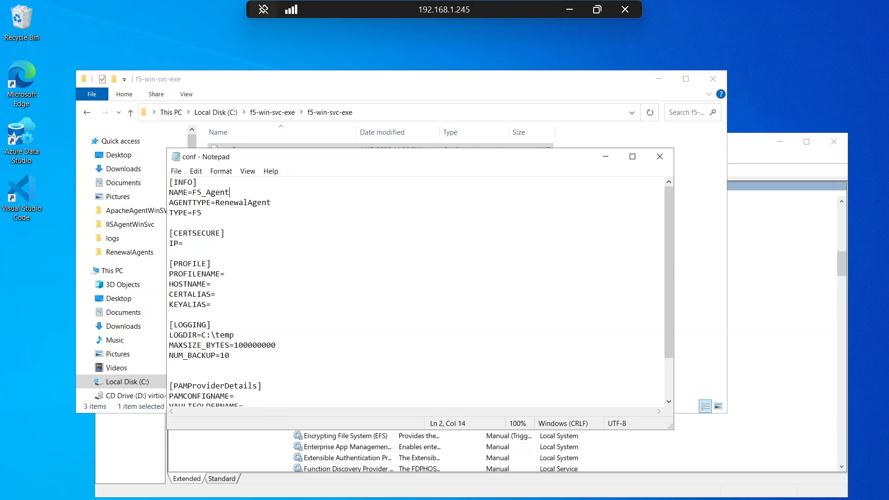
text(Test009)
- Switch to CertSecure Manager in the browser and open the Agents page to check the server address
click(597, 10)
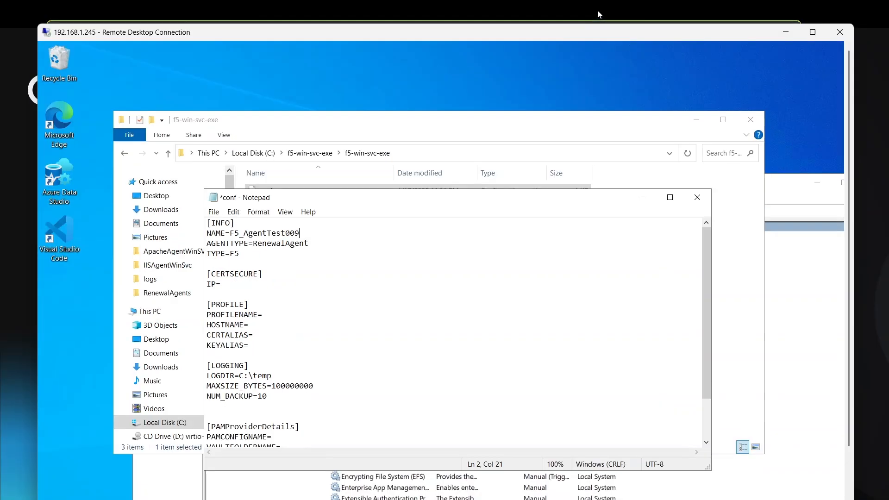
click(789, 36)
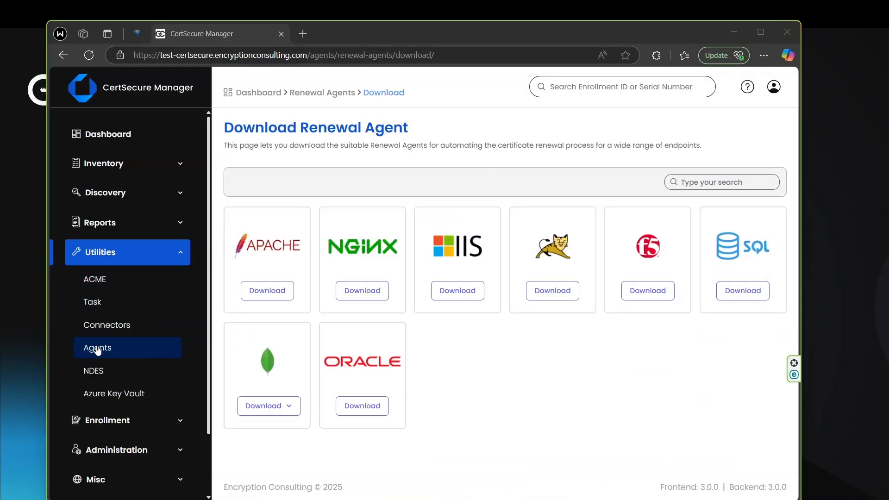
click(174, 347)
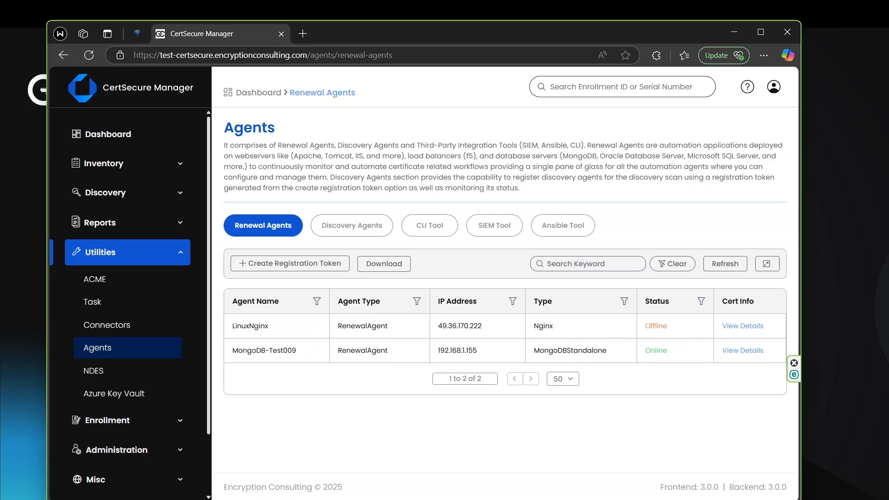
- Return to the conf file in the remote session and set the CERTSECURE IP to test-certsecure-api.encryptionconsulting.com
key(alt+Tab)
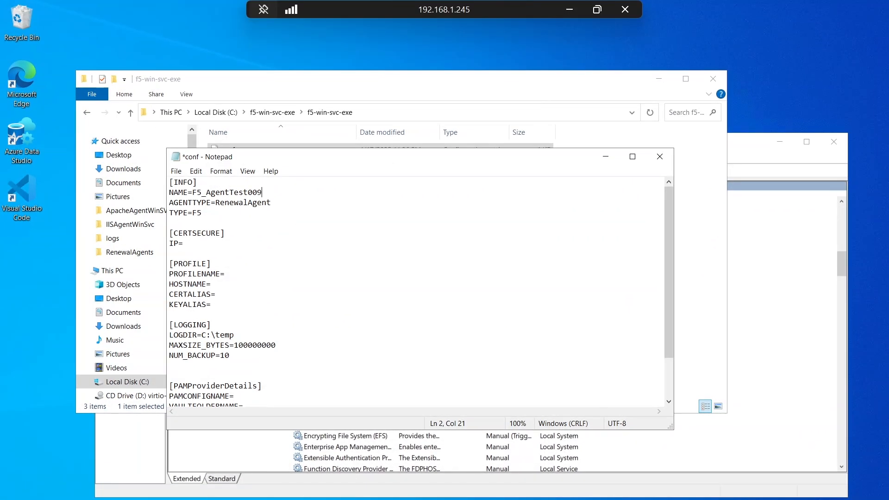
click(184, 244)
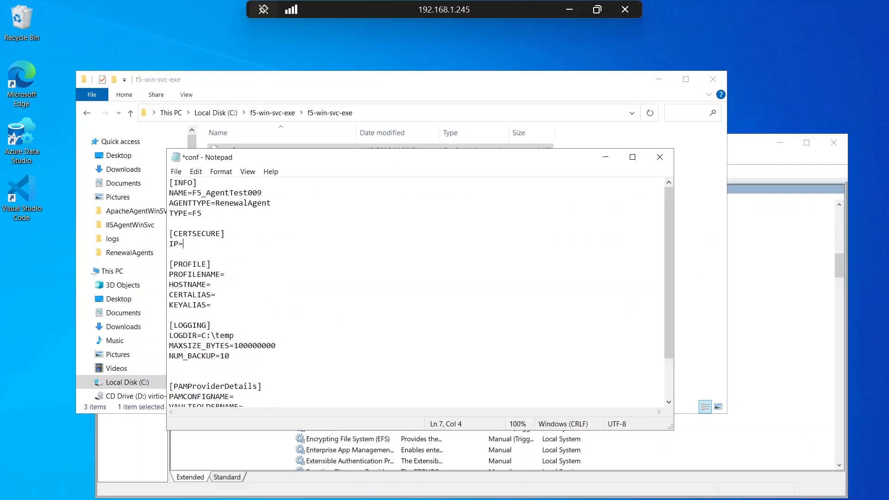
text(test-certsecure-api.encryptionconsulting.com)
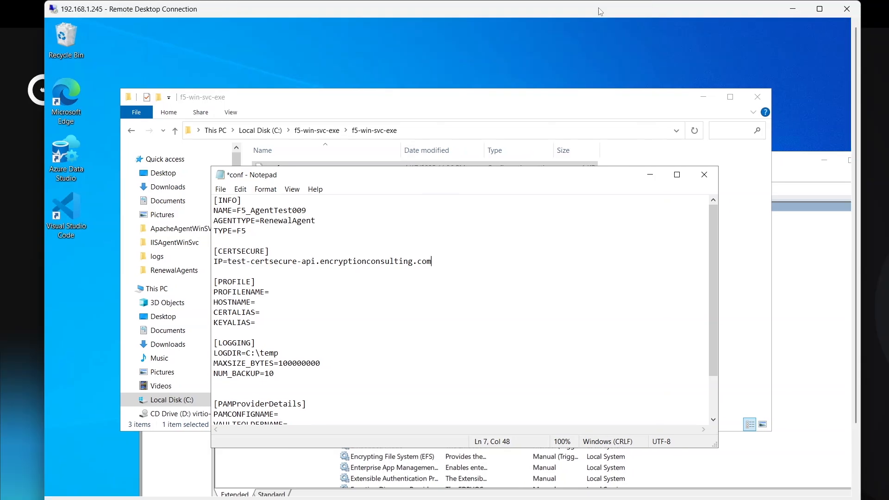
- Switch to the F5 BIG-IP console and open the list of client SSL profiles under Local Traffic
click(597, 9)
click(637, 498)
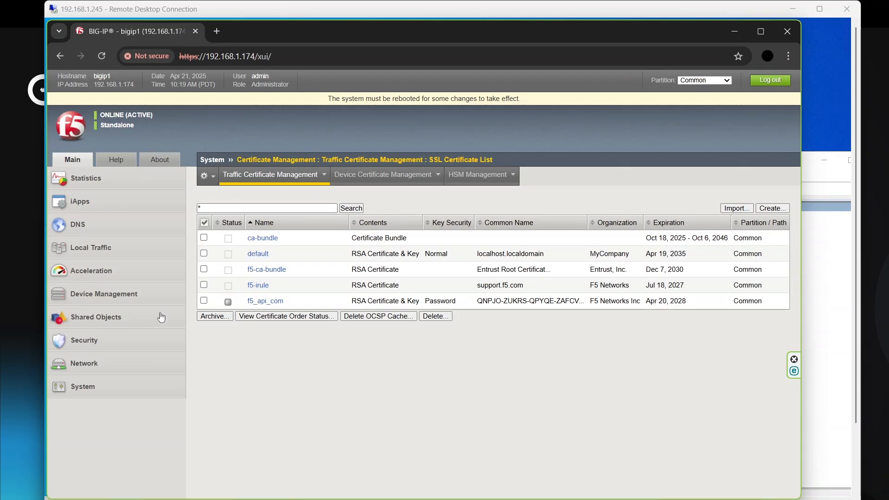
click(86, 252)
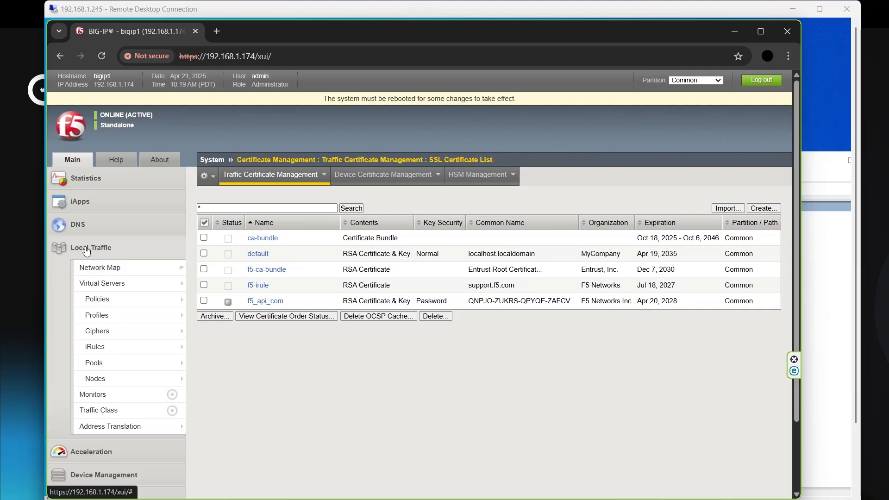
mouse_move(102, 317)
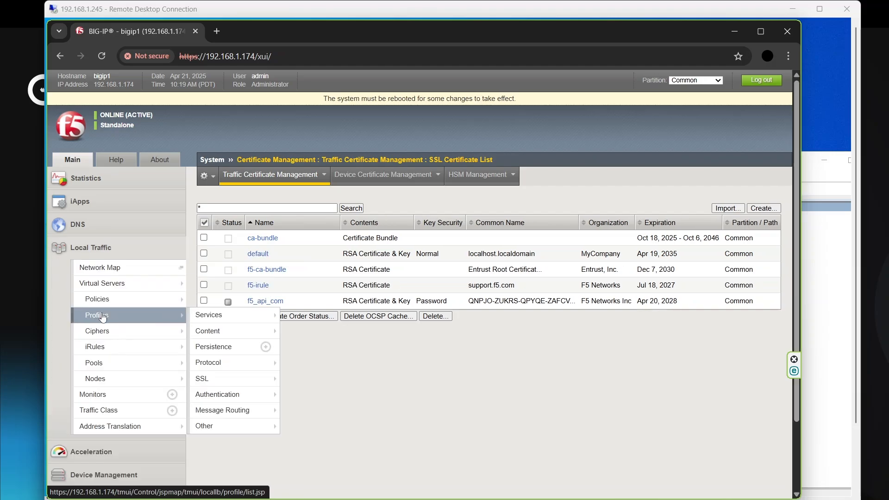
mouse_move(223, 382)
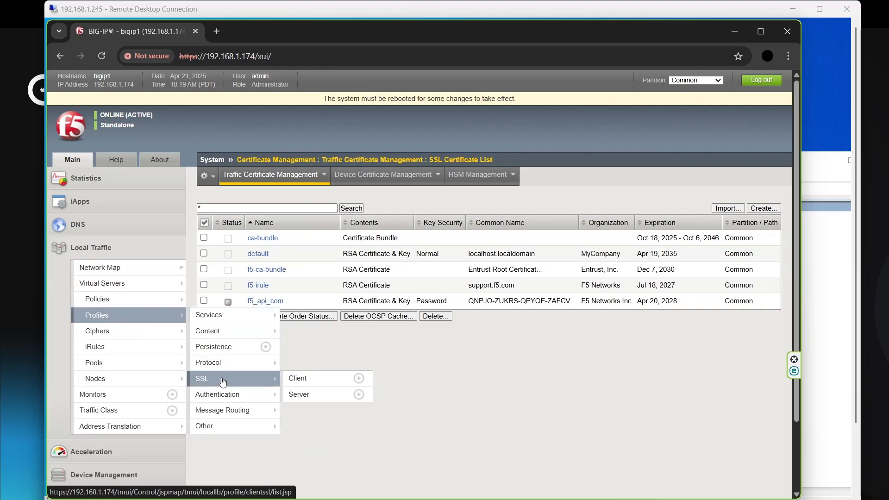
click(317, 377)
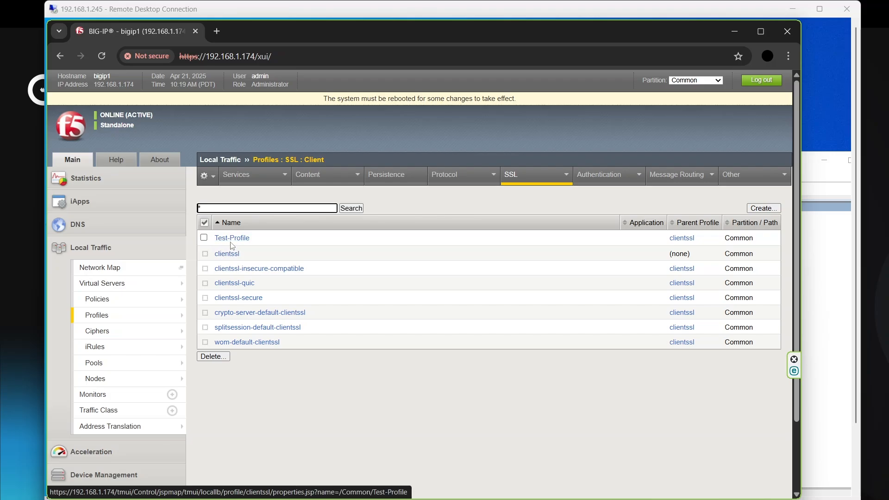
- In the conf file, set PROFILENAME to Test-Profile, HOSTNAME to 192.168.1.174, CERTALIAS to cert and KEYALIAS to privkey
click(737, 31)
click(271, 292)
text(Test-Profile)
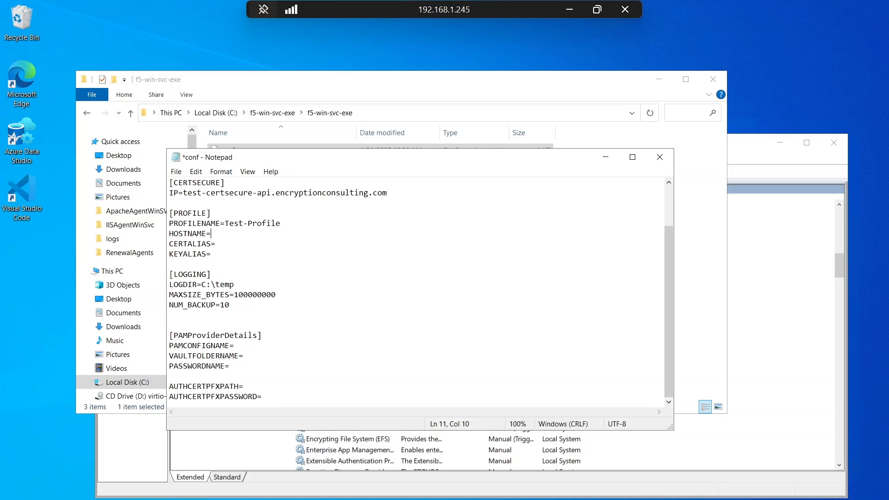
text(192.168.1.174)
click(216, 244)
text(cert KEYALIAS=)
text(privkey)
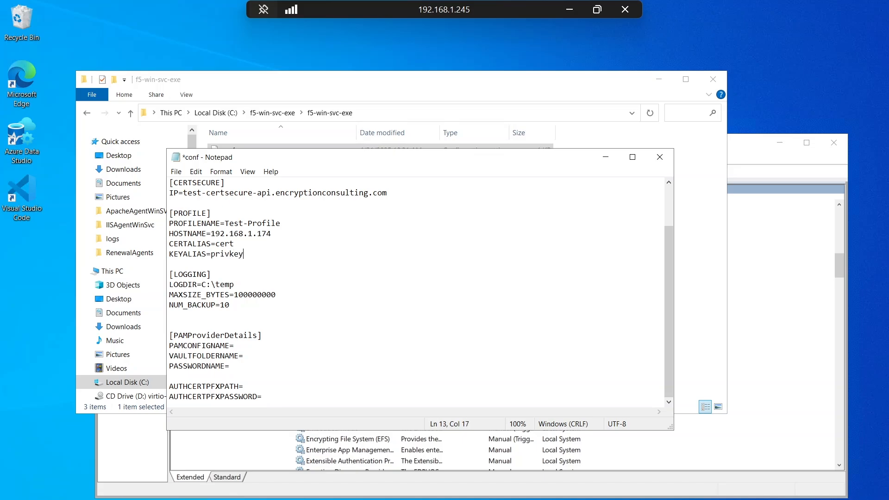
- Keep the log directory C:\temp, save the conf file and close it
drag(202, 285, 234, 284)
click(225, 284)
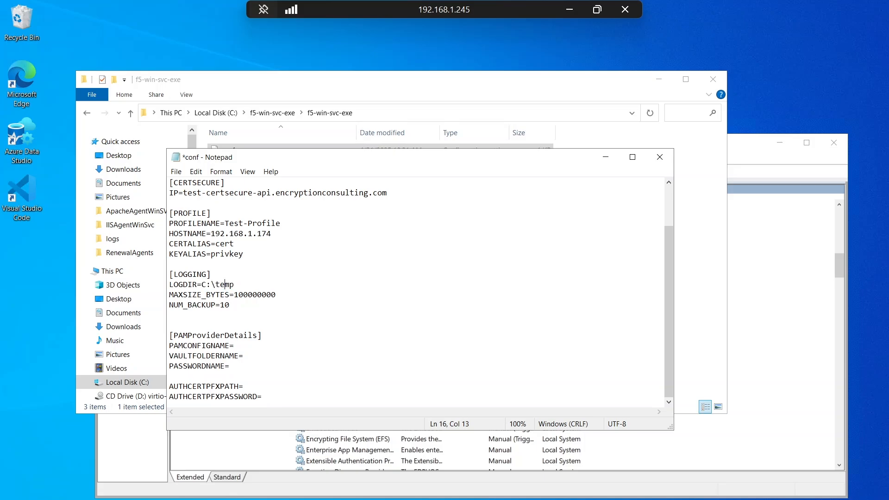
click(176, 171)
click(187, 220)
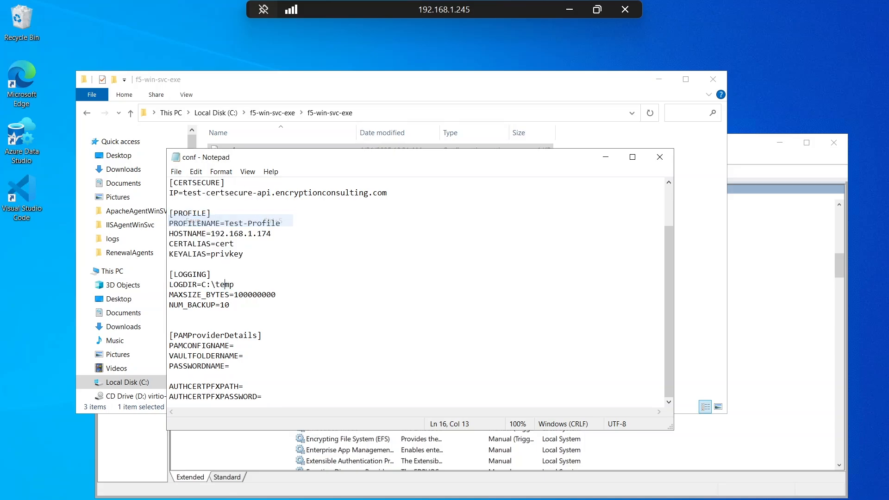
click(659, 157)
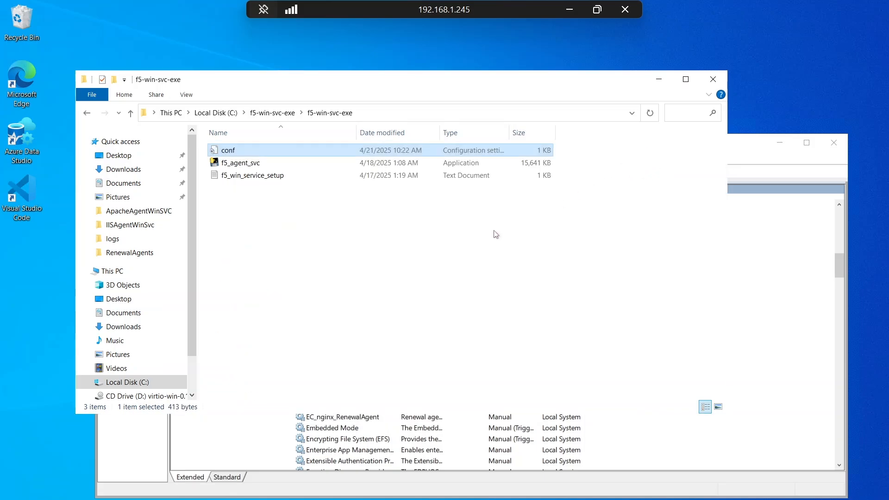
- Open a command prompt in the inner f5-win-svc-exe folder and move its window below the file list
click(343, 246)
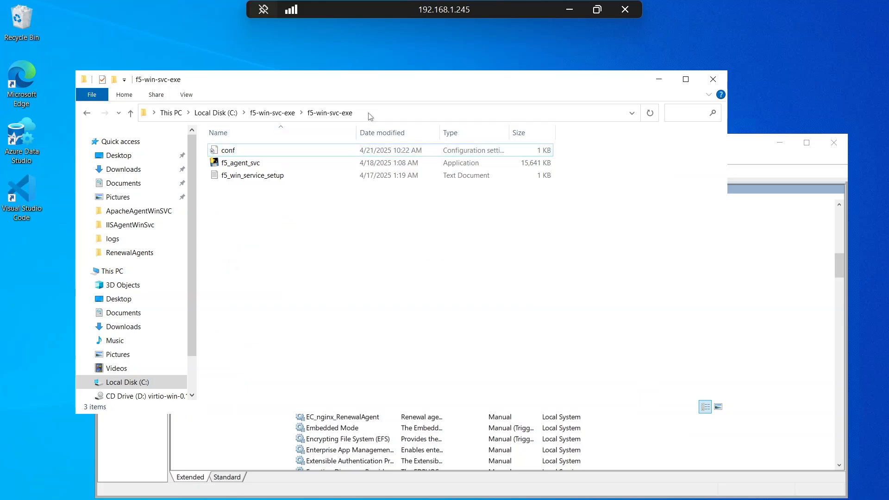
click(370, 117)
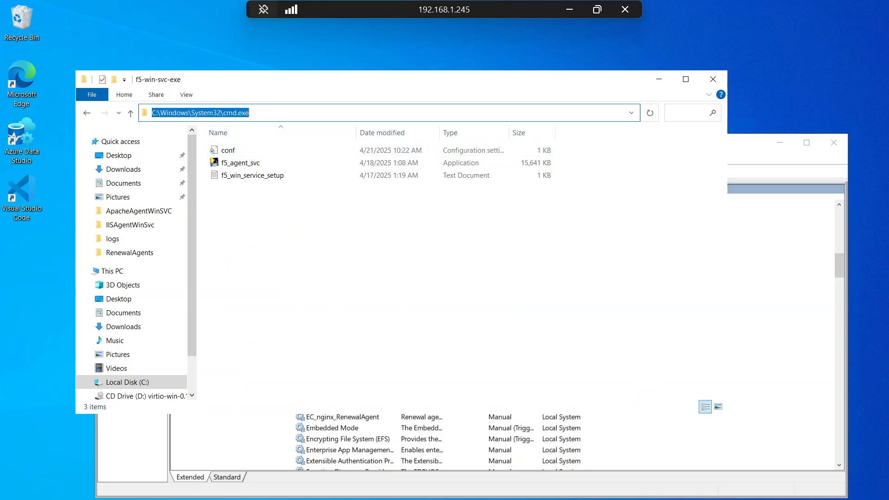
text(cmd)
key(Return)
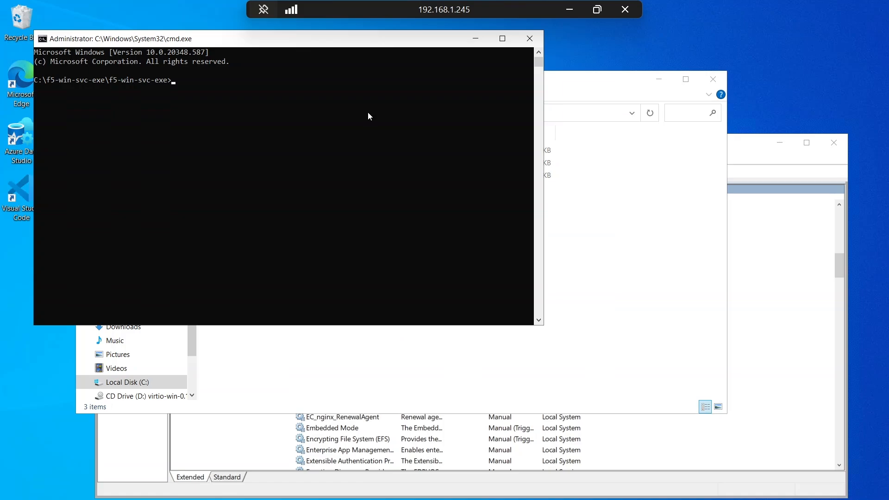
drag(360, 42, 405, 216)
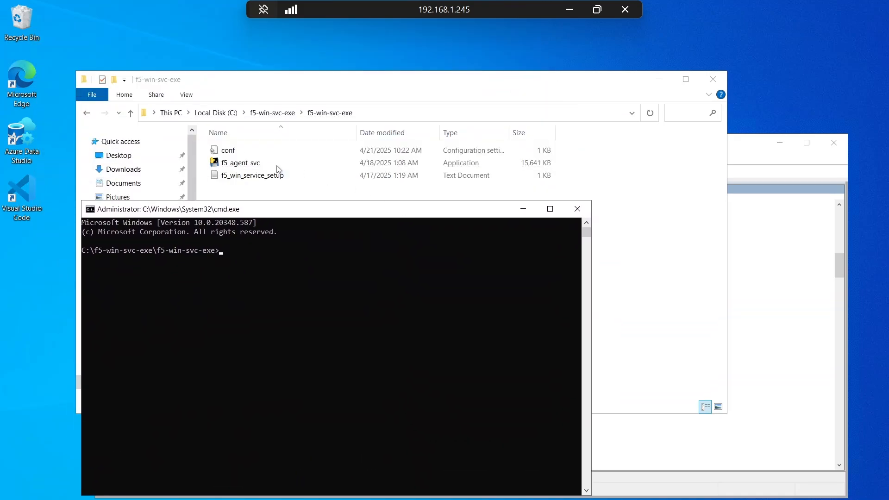
- Install the F5 agent service by running f5_agent_svc.exe install
click(234, 251)
text(f5_agent_svc.exe)
key(Tab)
text(install)
key(Return)
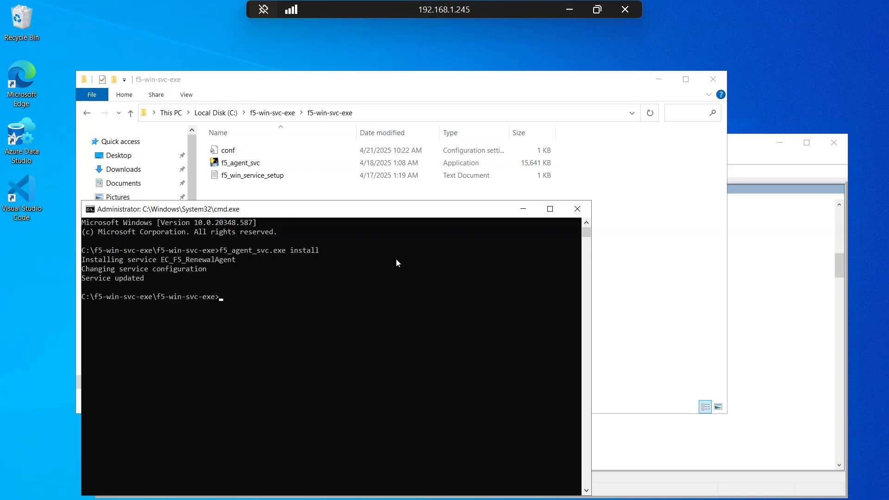
- Start the F5 agent service in debug mode by running f5_agent_svc.exe debug
text(f5_agent_svc.exe)
key(Tab)
text(debug)
key(Return)
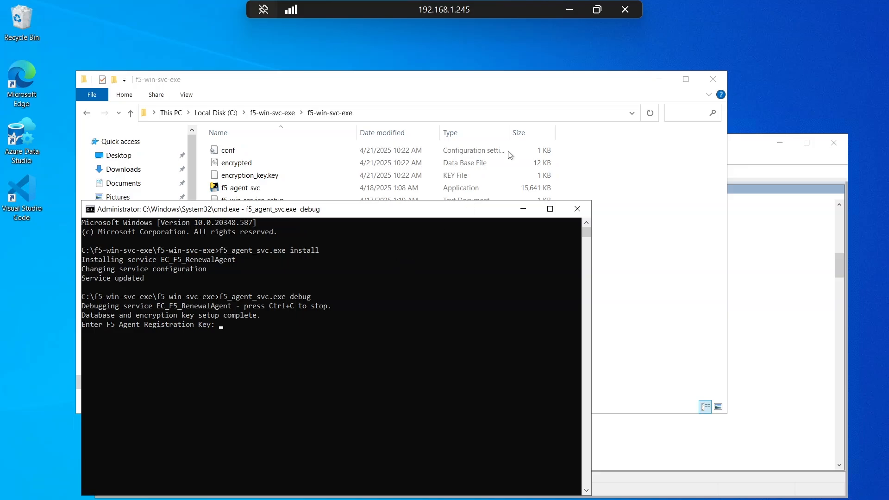
- Switch to CertSecure Manager, create a registration token for the renewal agent and copy it
click(597, 9)
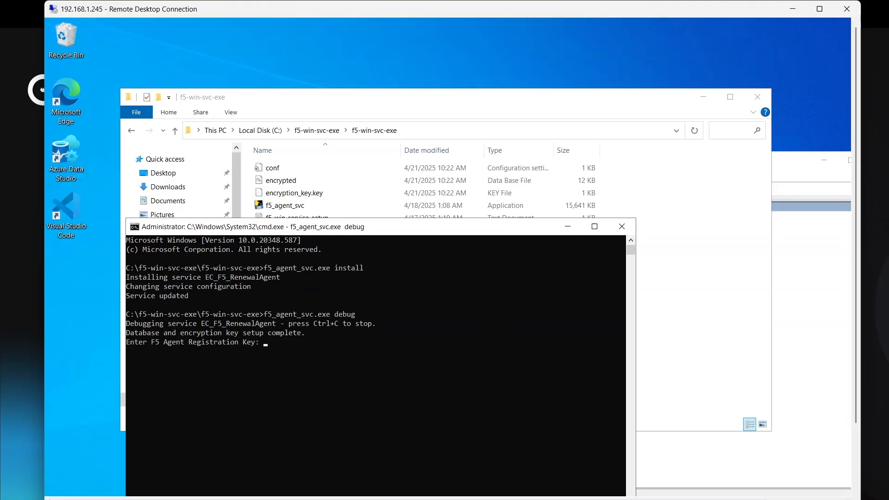
key(alt+Tab)
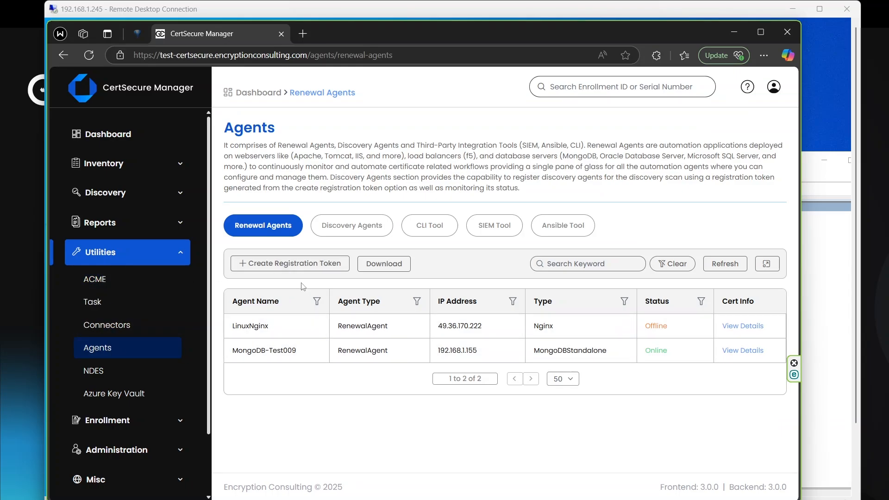
click(293, 268)
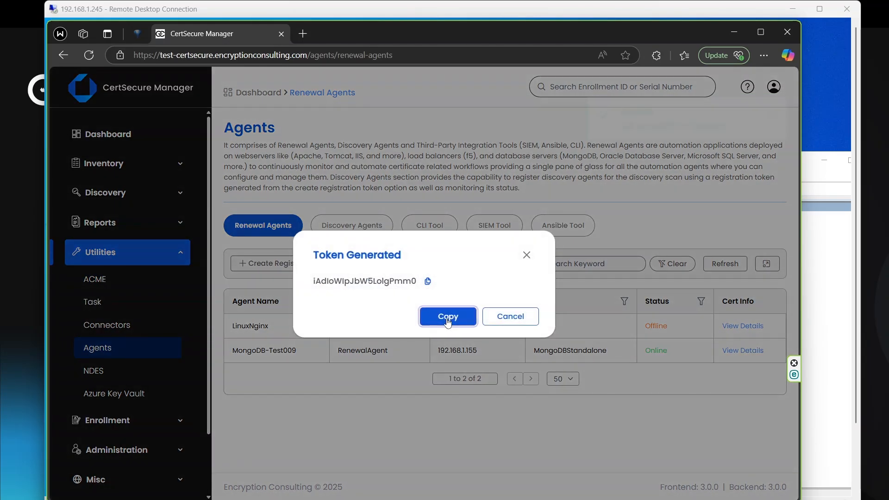
click(455, 318)
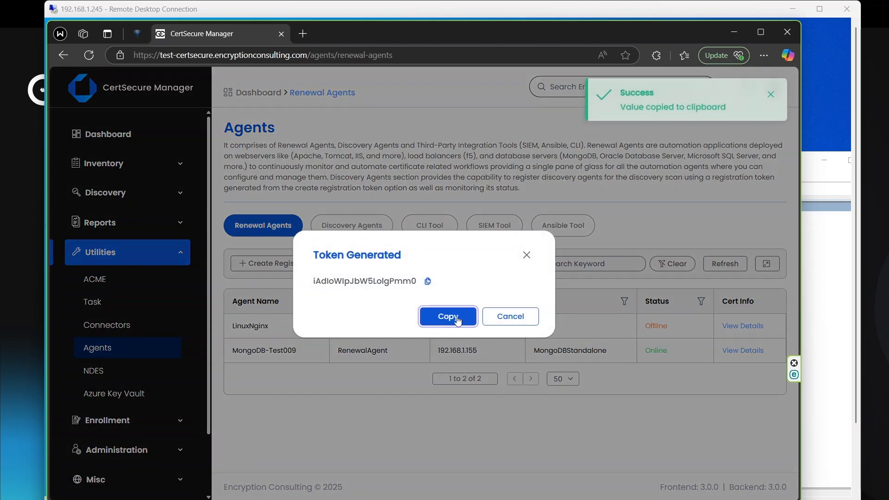
- Return to the remote server's command prompt and submit the copied registration token as the F5 agent registration key
click(733, 33)
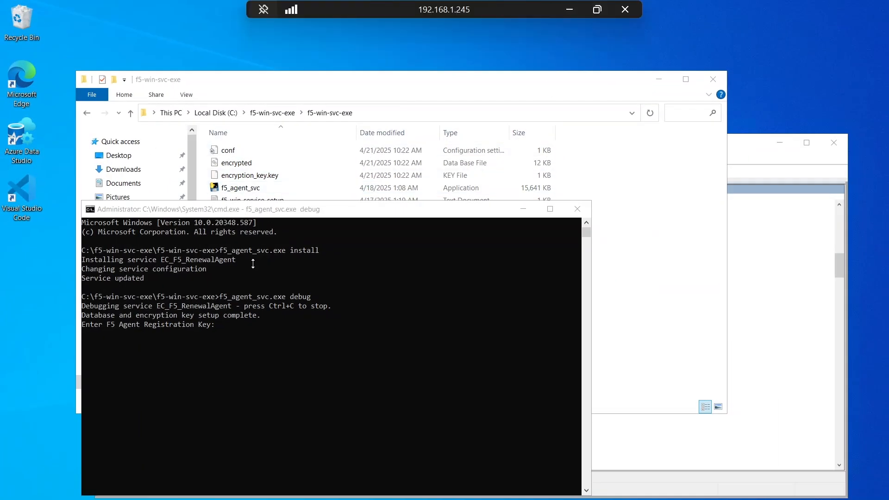
click(226, 327)
key(ctrl+v)
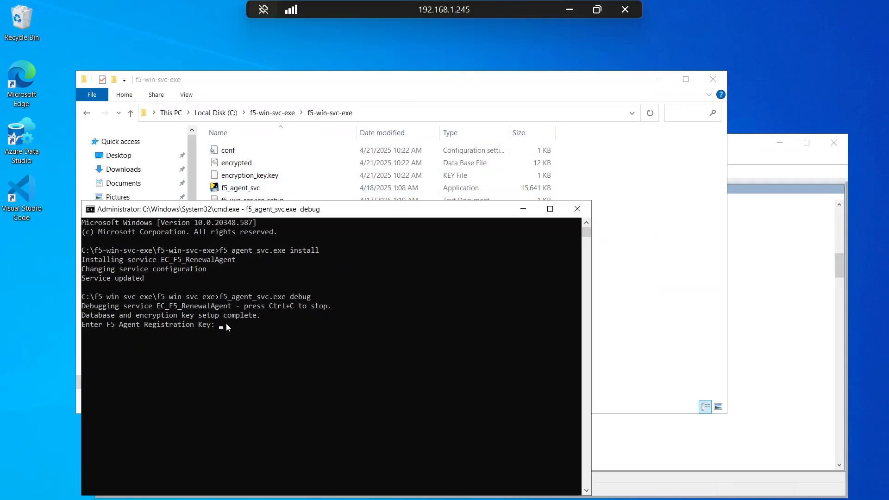
key(Return)
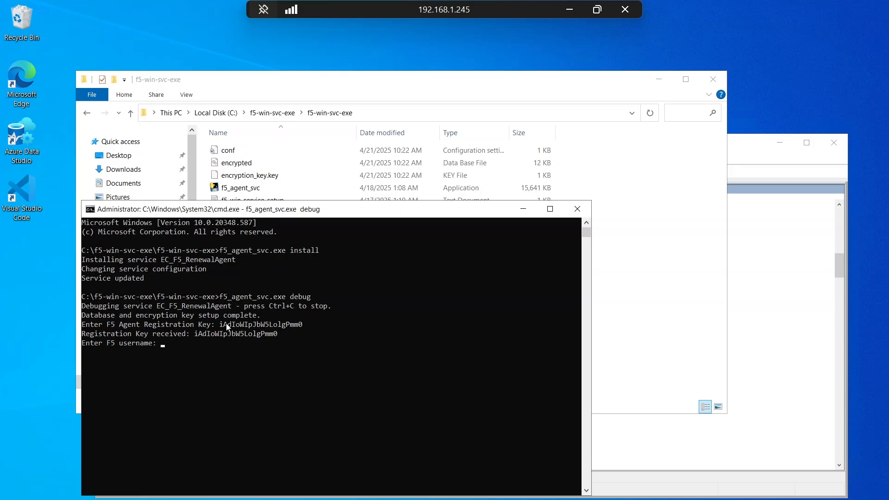
- Look up the F5 machine credentials in the text notes and return to the remote server's command prompt
click(601, 13)
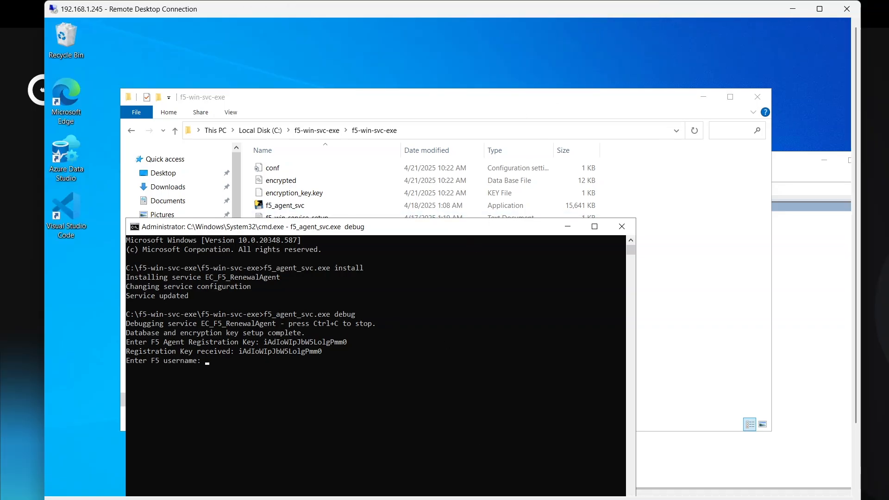
click(561, 499)
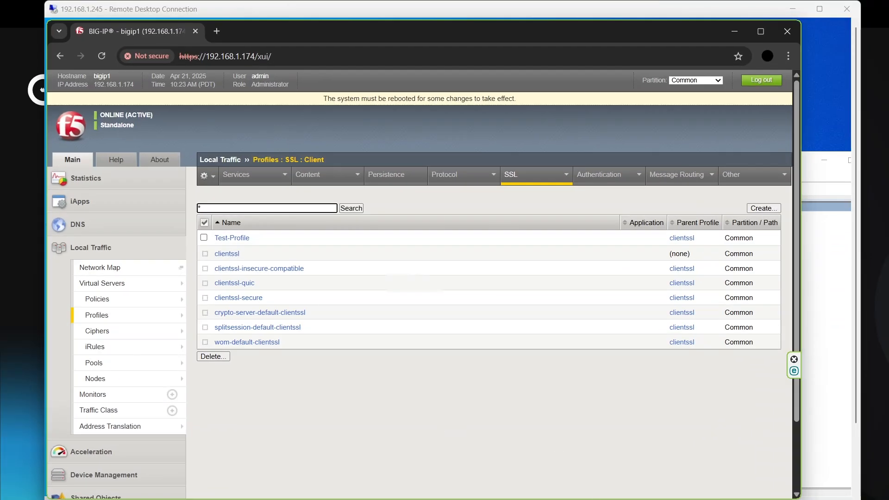
click(566, 499)
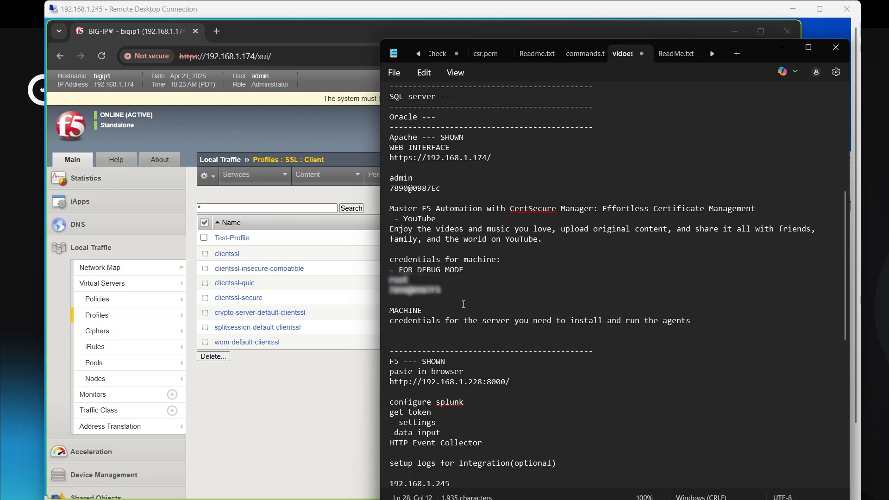
click(781, 47)
click(737, 33)
drag(494, 13, 500, 1)
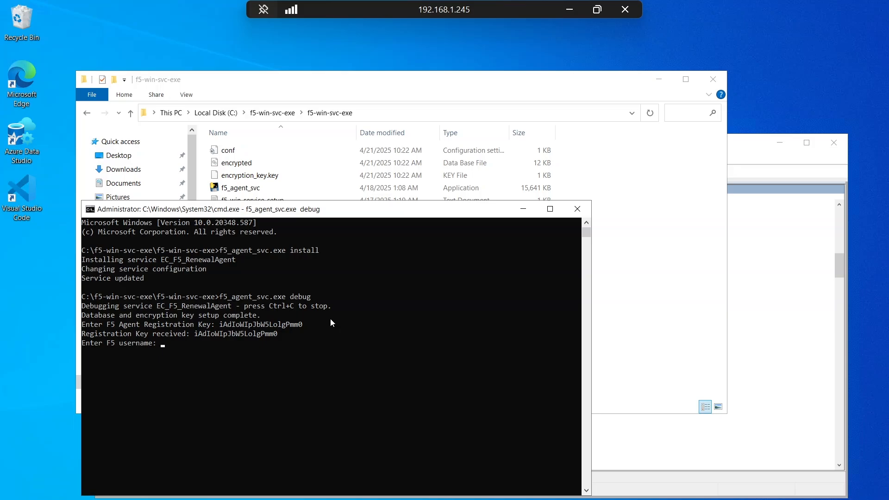
- Enter root as the F5 username and paste the F5 password to configure the agent
text(root)
key(Return)
key(ctrl+v)
key(Return)
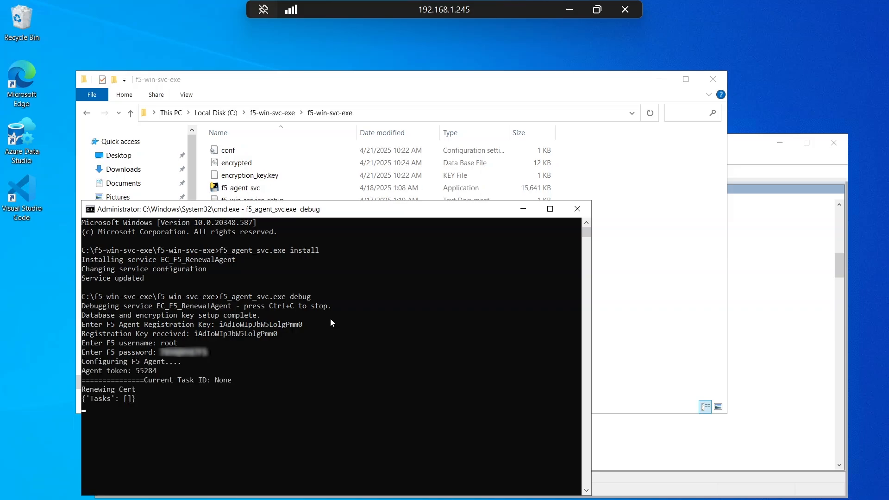
- Switch to CertSecure Manager, dismiss the generated token dialog and refresh the renewal agents list
click(592, 11)
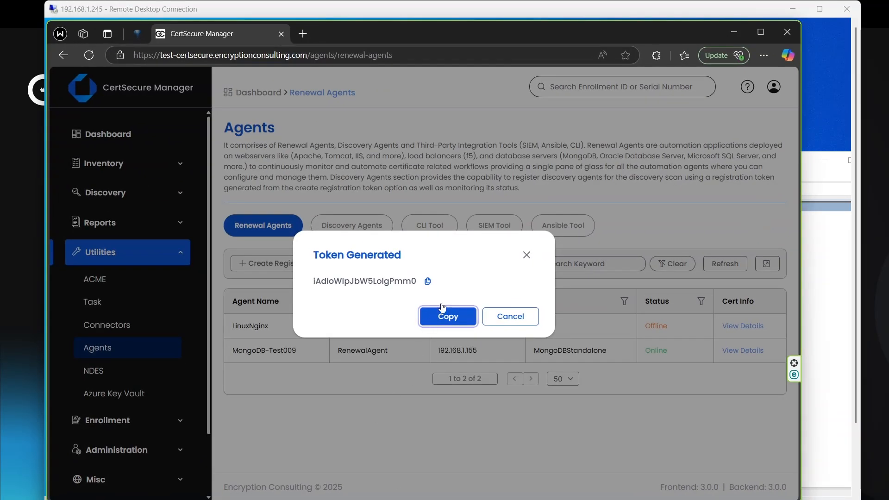
click(526, 257)
click(725, 264)
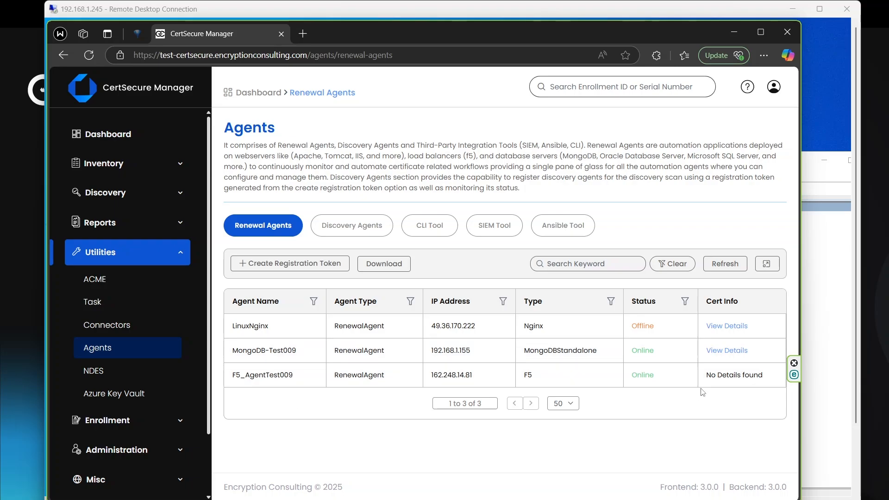
- Open the certificate update form for F5_AgentTest009 and select Encon-Test Issuing CA02 as authority and SSLv2 as template
right_click(306, 375)
click(324, 406)
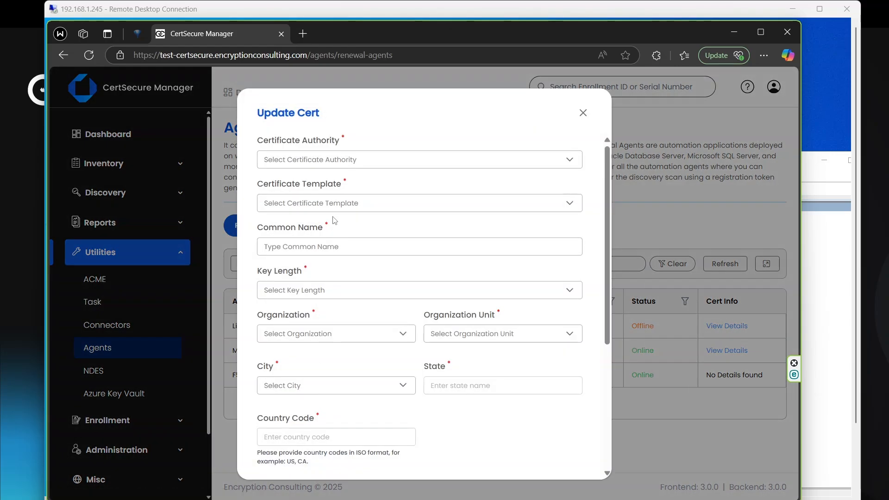
click(332, 168)
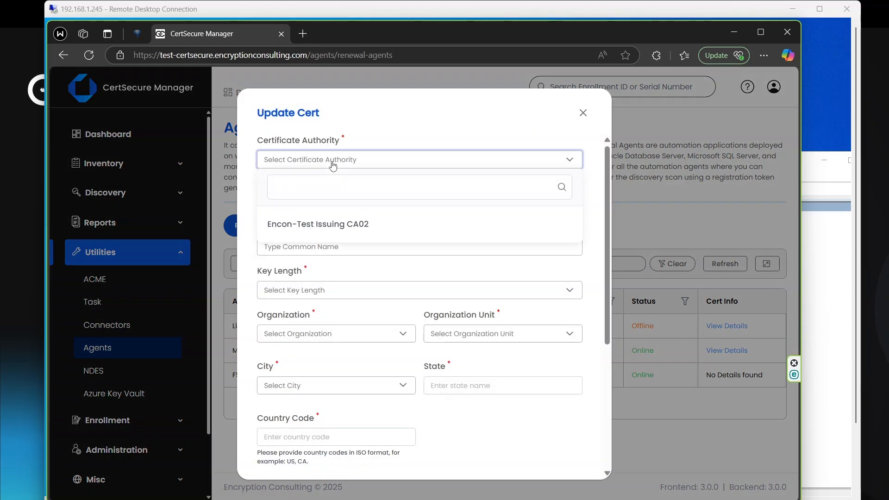
click(299, 224)
click(293, 204)
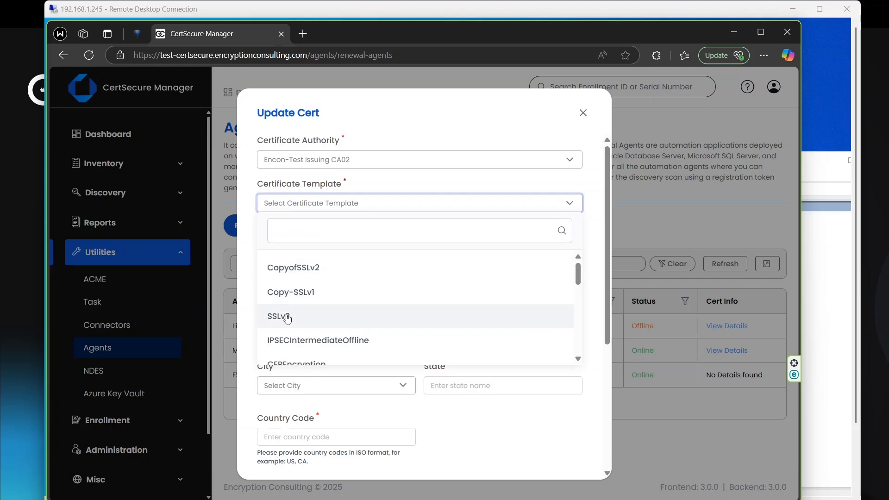
click(286, 315)
- Set the certificate's common name to f5testcert and its key length to 4096
click(297, 251)
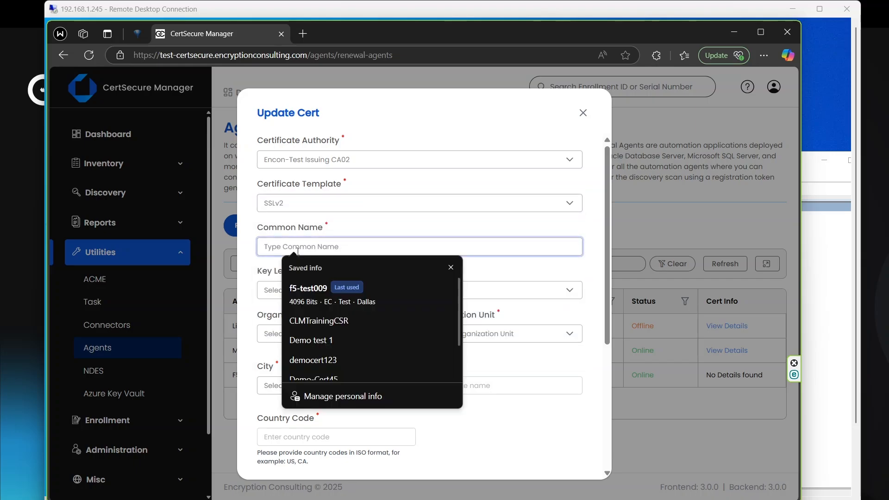
text(f5testcert)
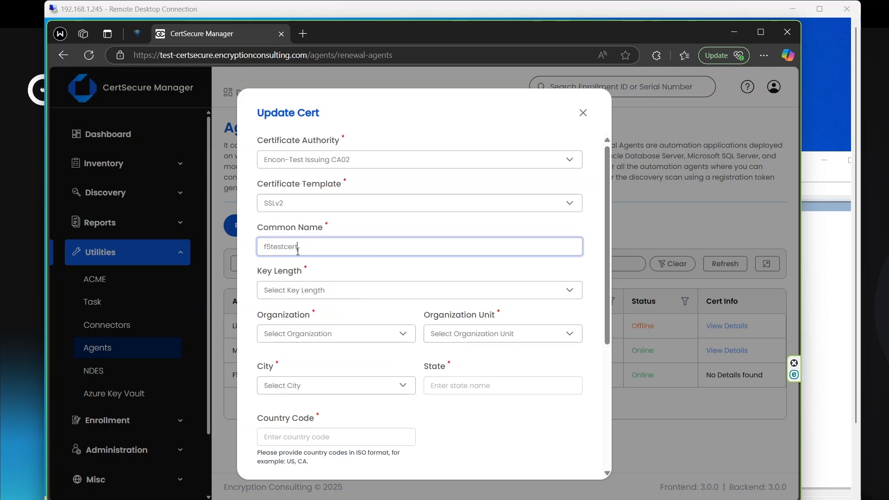
click(319, 299)
click(406, 365)
- Set the certificate's organization to EC, organization unit to Test and city to Dallas
click(333, 339)
click(303, 363)
click(475, 343)
click(446, 363)
click(273, 387)
click(287, 410)
- Add a colleague's e-mail to the certificate's watchers list and save the certificate update
scroll(337, 352, down, 5)
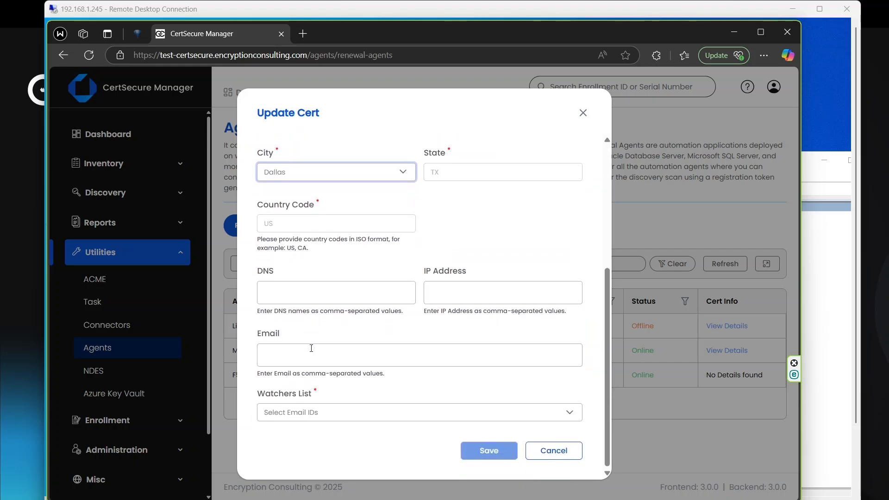
click(315, 412)
click(292, 316)
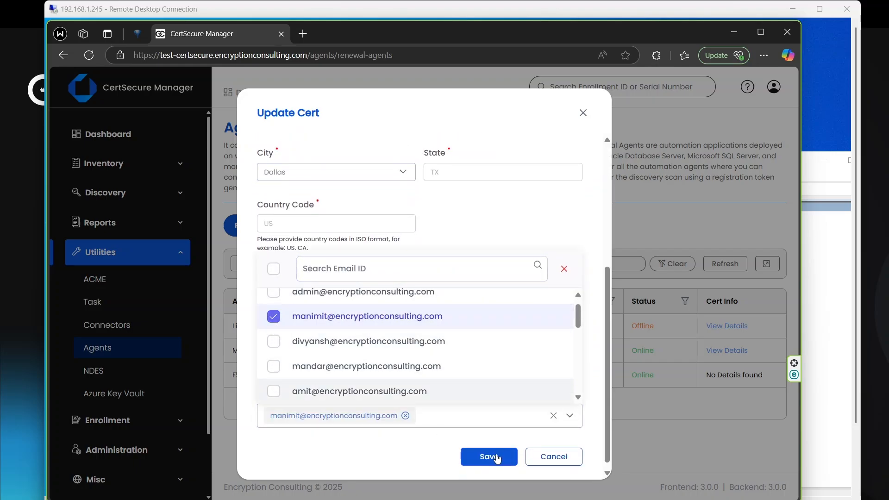
click(496, 458)
click(497, 458)
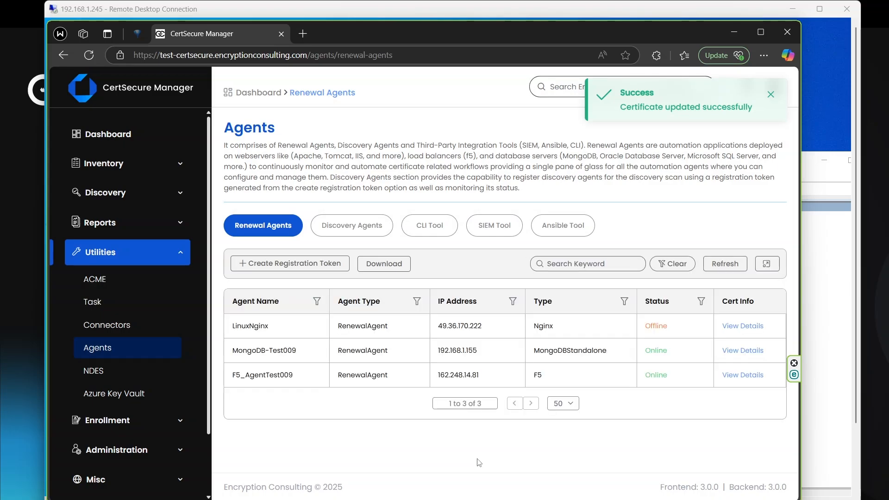
- Renew the F5_AgentTest009 agent's certificate and confirm the renewal
right_click(310, 375)
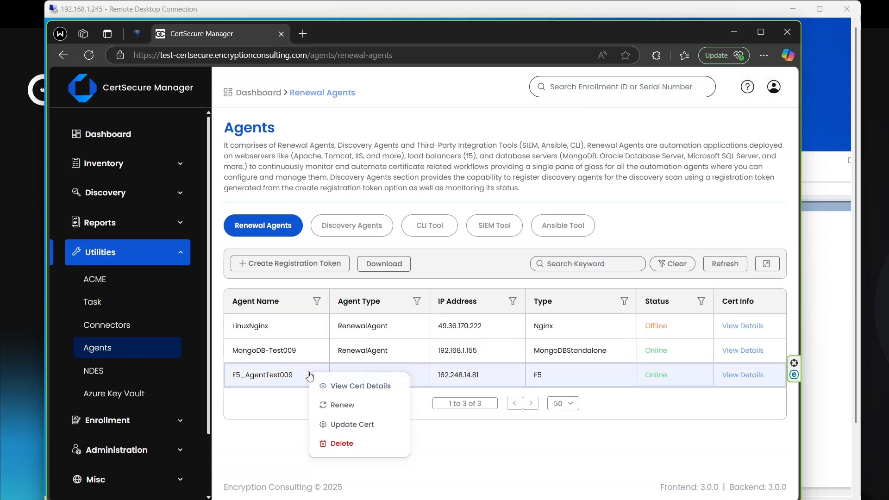
click(342, 405)
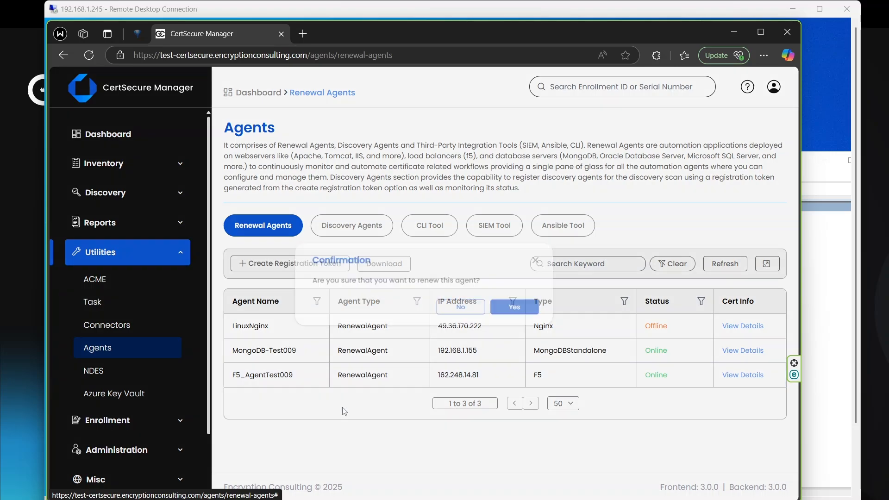
click(515, 316)
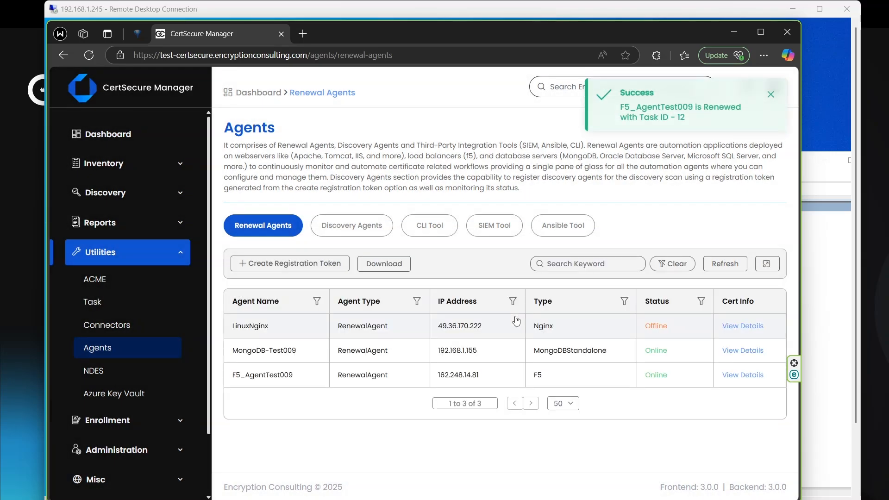
- Review the certificate details of F5_AgentTest009 and close them
right_click(313, 376)
click(326, 388)
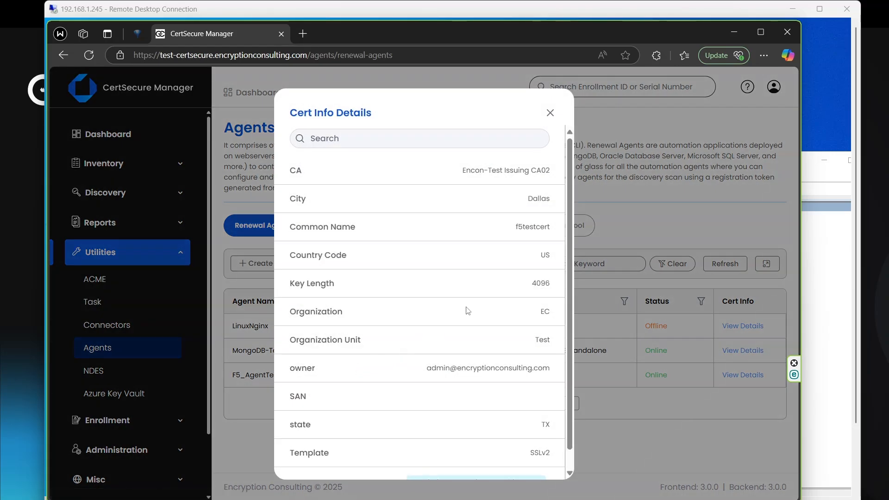
click(550, 113)
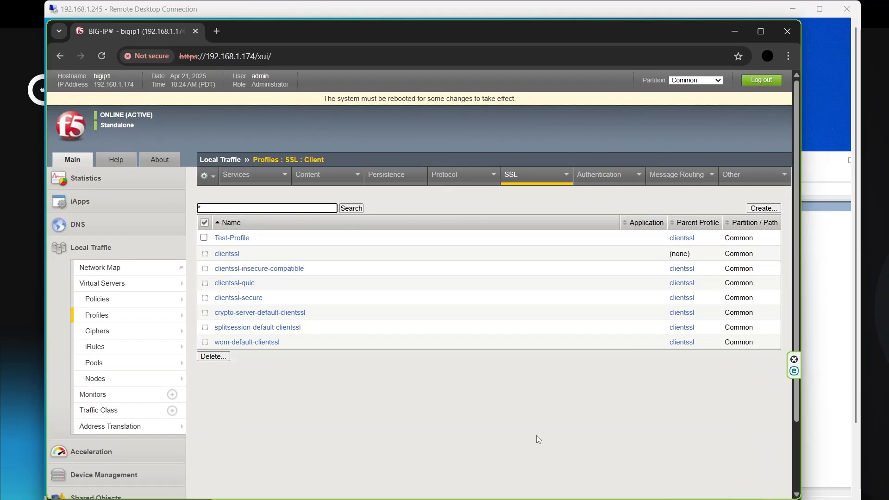
- Check the renewed certificate in the BIG-IP system's SSL certificate list for traffic certificates, then return to CertSecure Manager
click(95, 250)
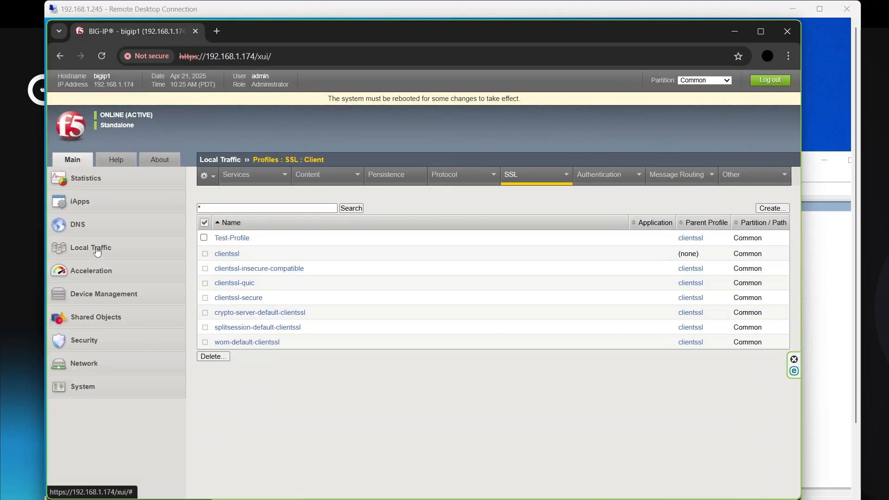
click(97, 387)
mouse_move(121, 424)
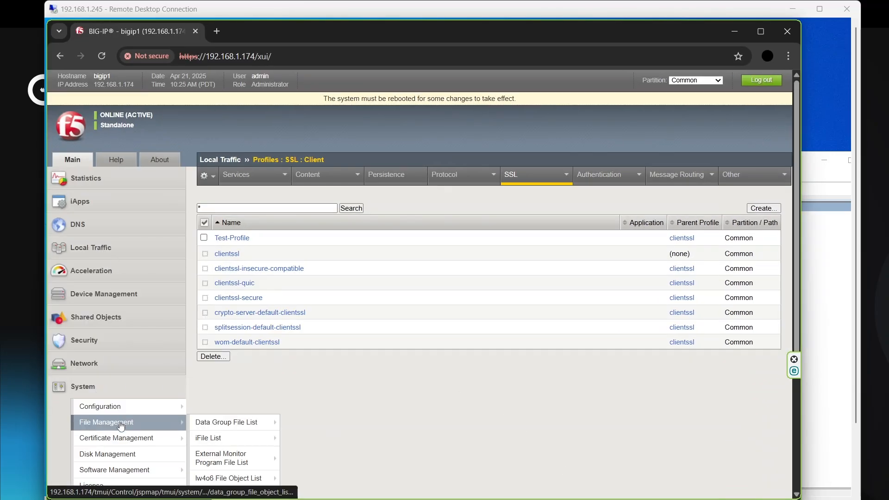
mouse_move(118, 439)
mouse_move(217, 445)
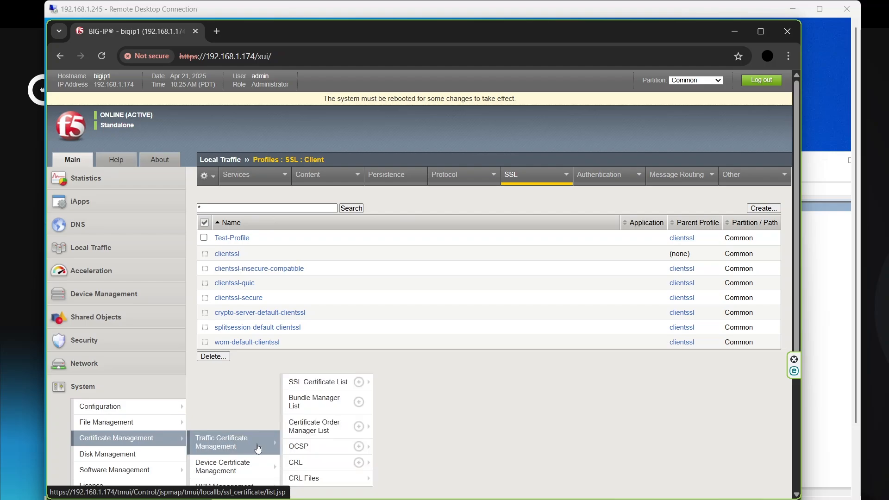
click(316, 387)
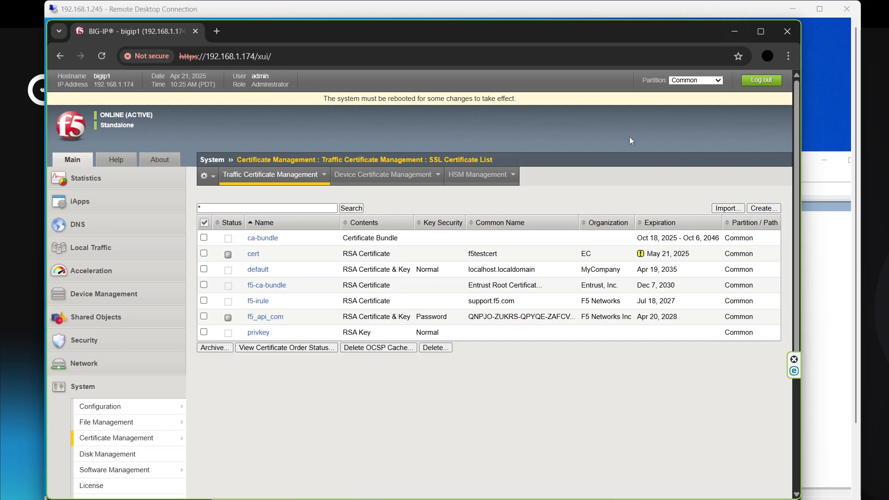
click(737, 32)
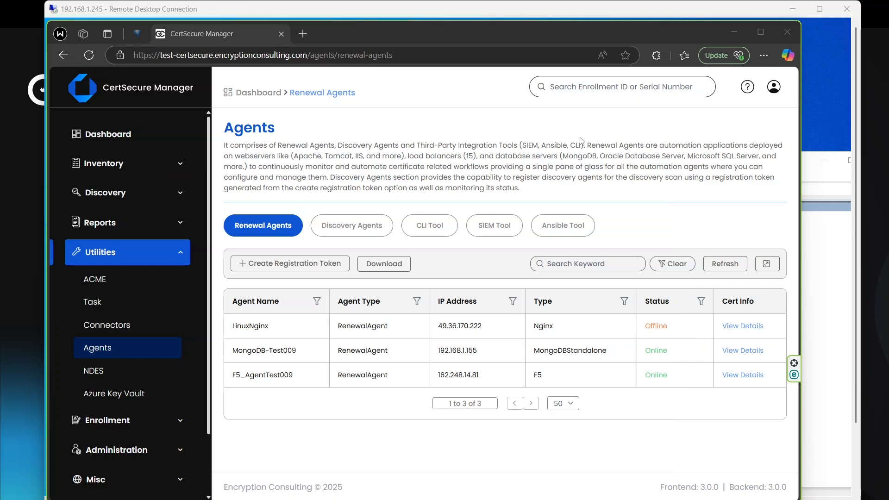